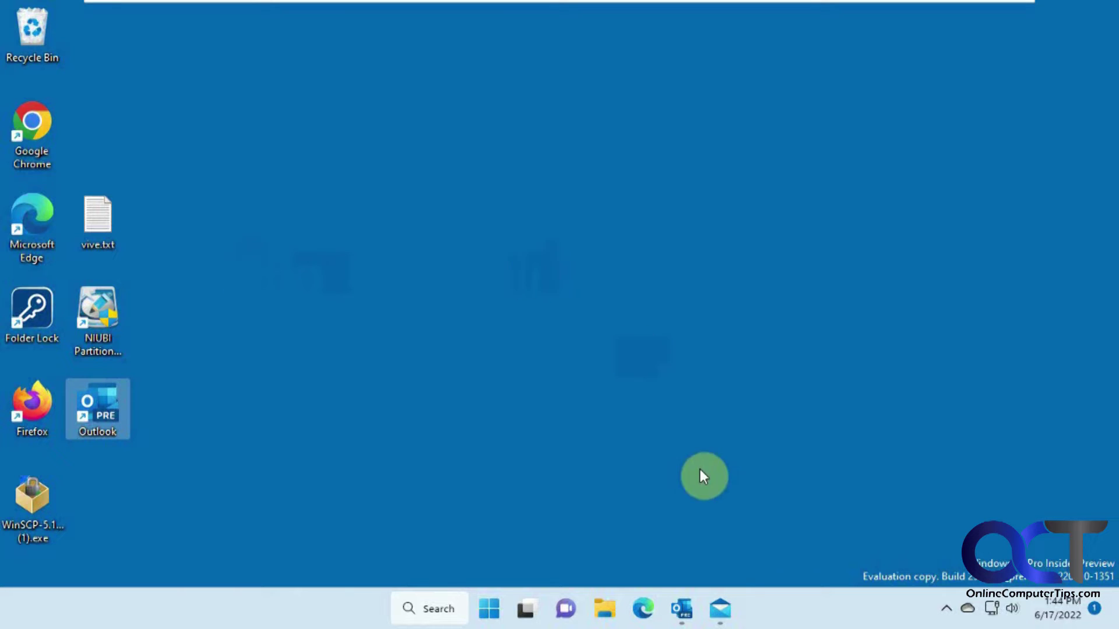
Step: Bring back the Windows Mail Gmail inbox, look at its settings list, then minimize it
{"action": "left_click", "coordinate": [725, 618]}
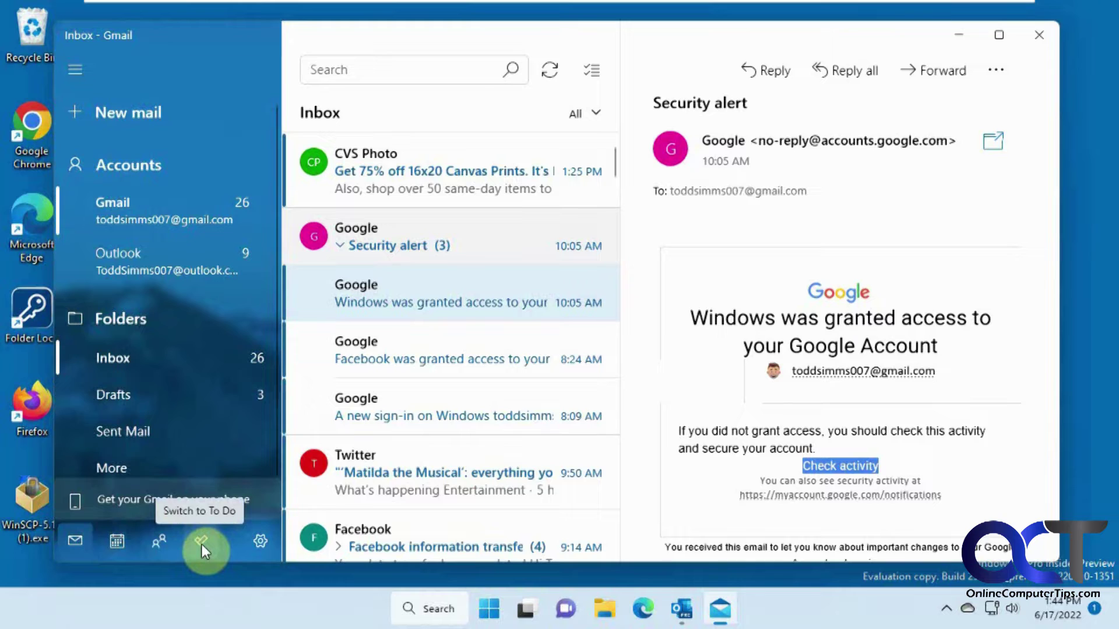
{"action": "left_click", "coordinate": [264, 544]}
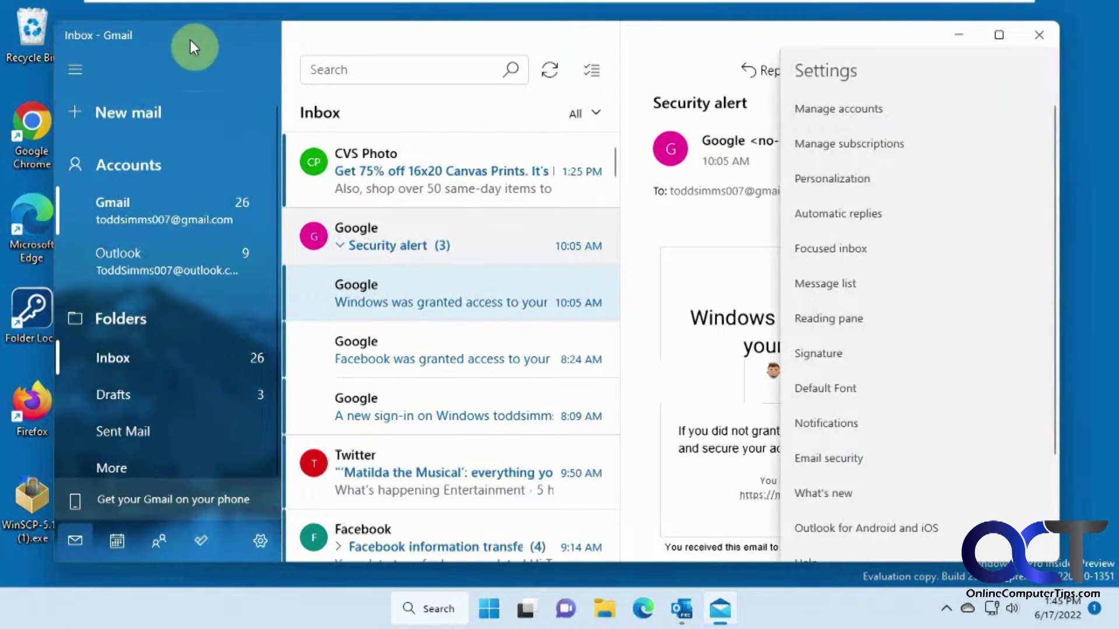
{"action": "left_click", "coordinate": [962, 33]}
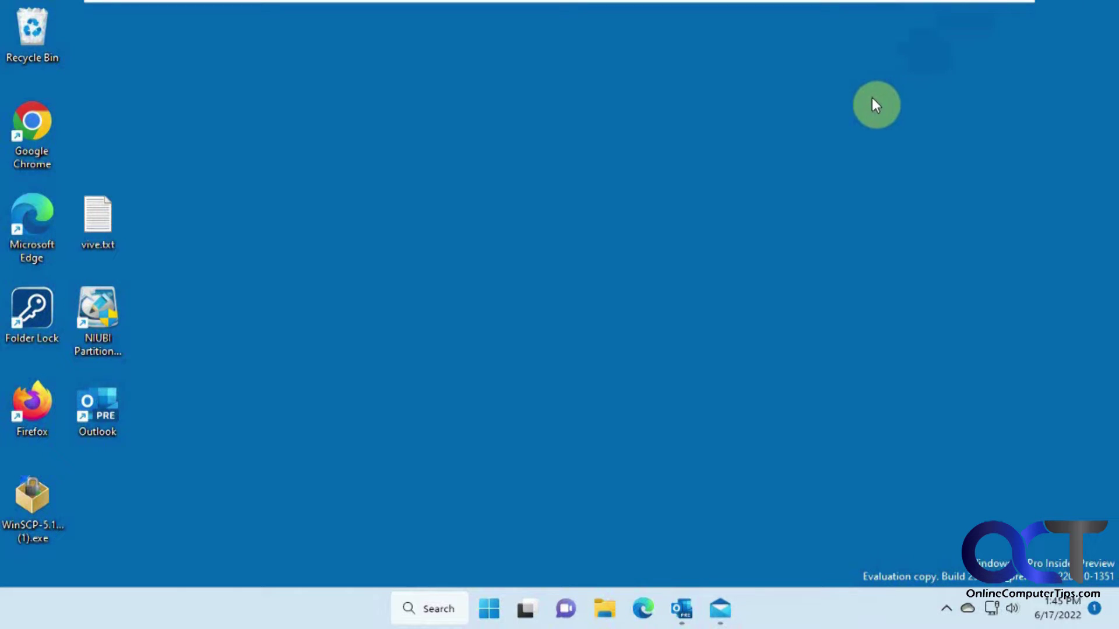
Step: In the Outlook preview, show the June 2022 month calendar; open To Do in the browser, then close it
{"action": "left_click", "coordinate": [676, 595]}
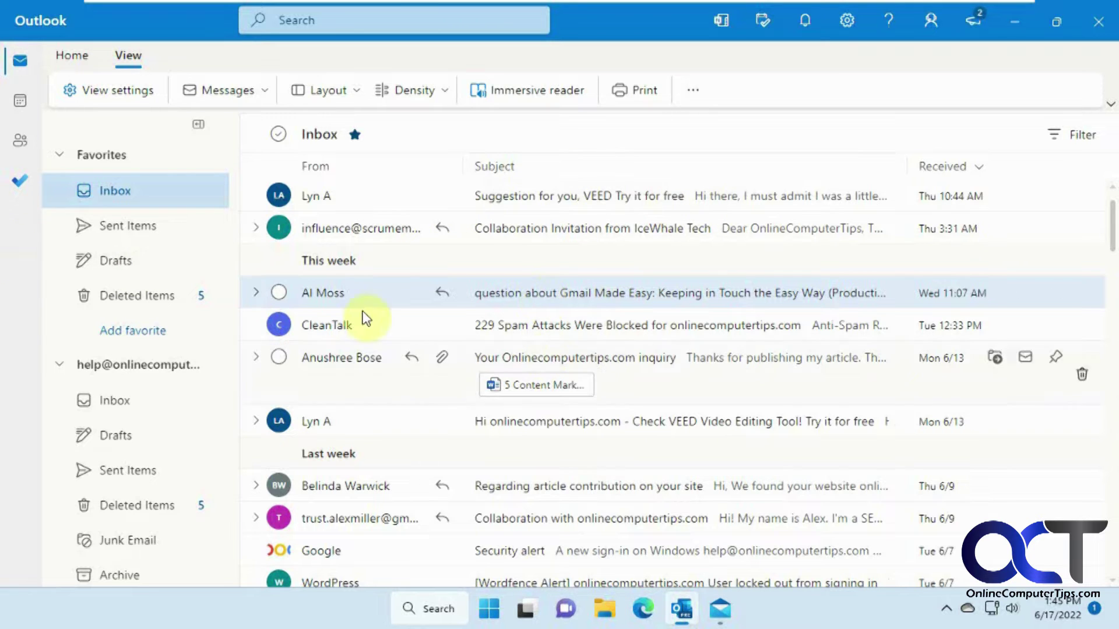
{"action": "left_click", "coordinate": [21, 104]}
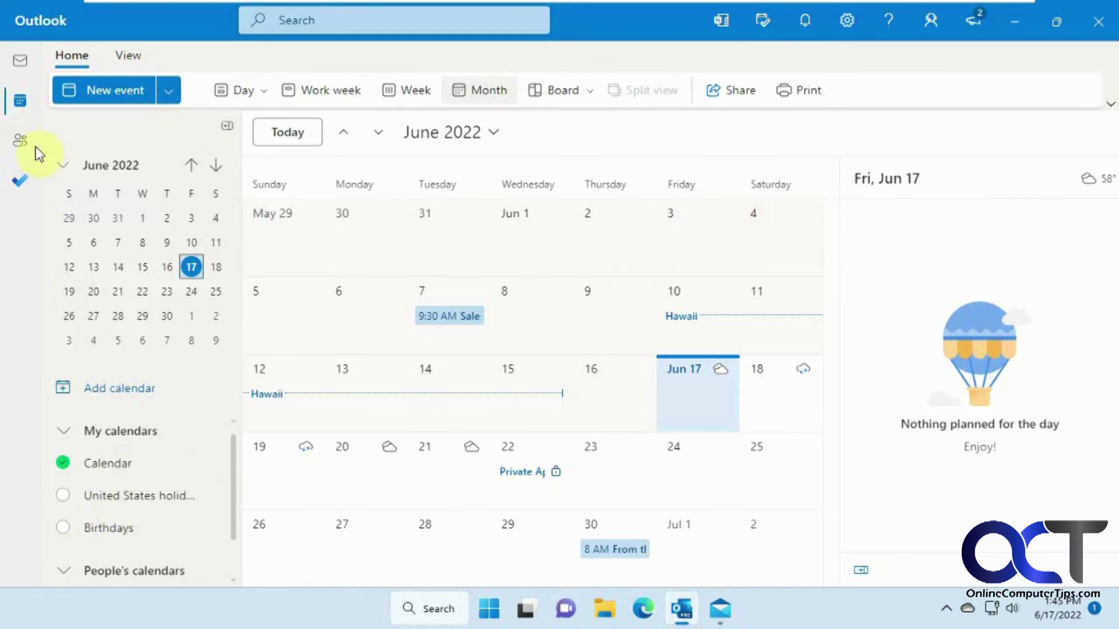
{"action": "left_click", "coordinate": [20, 187]}
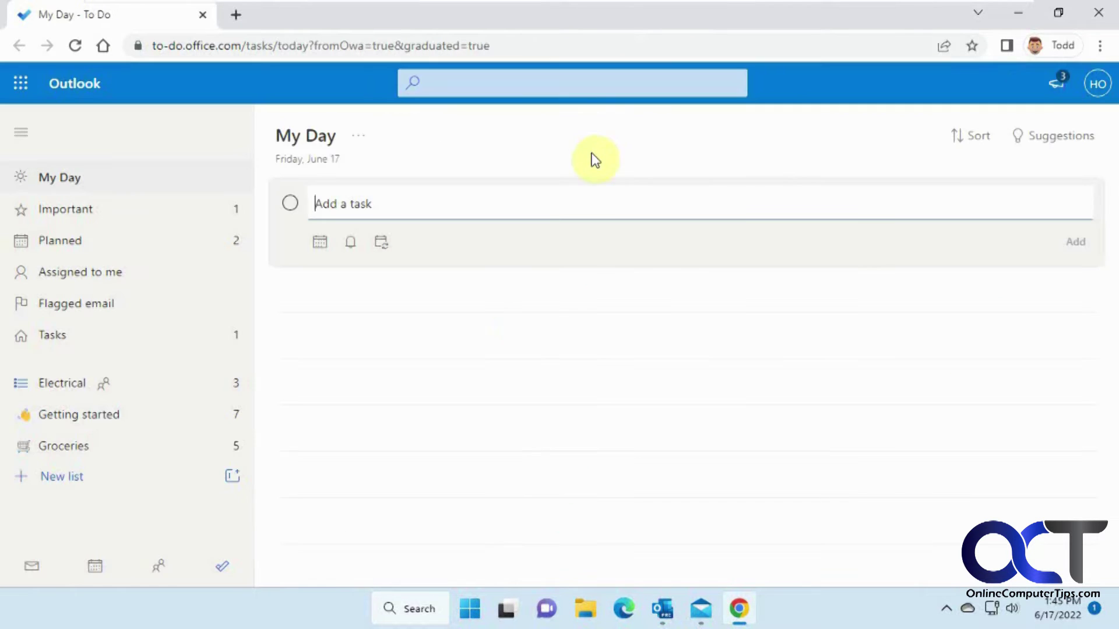
{"action": "left_click", "coordinate": [1052, 135]}
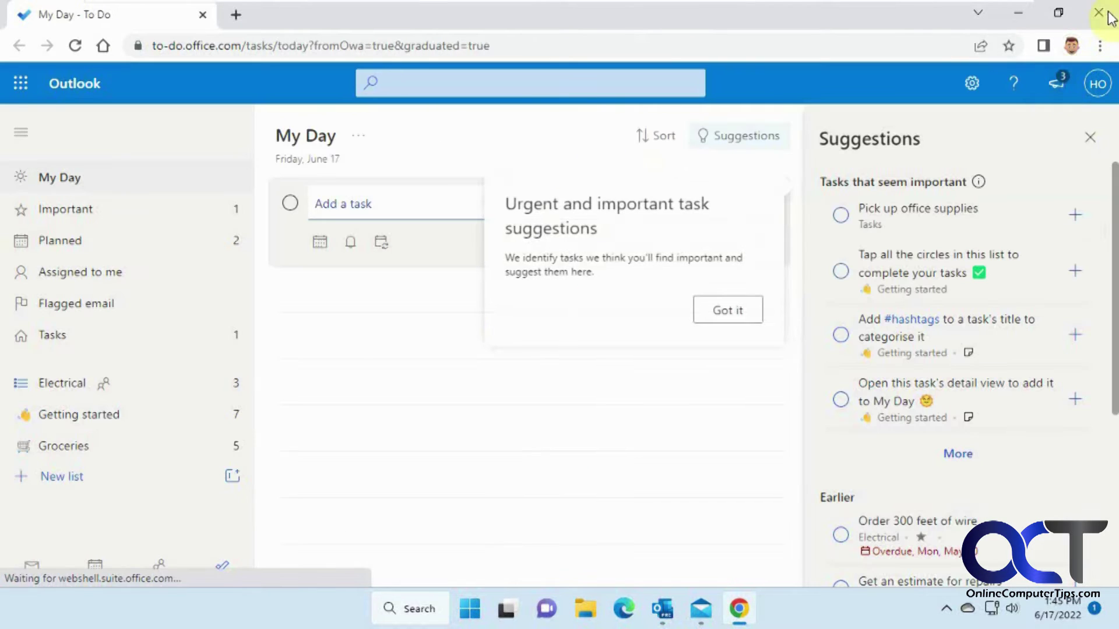
{"action": "left_click", "coordinate": [1097, 17]}
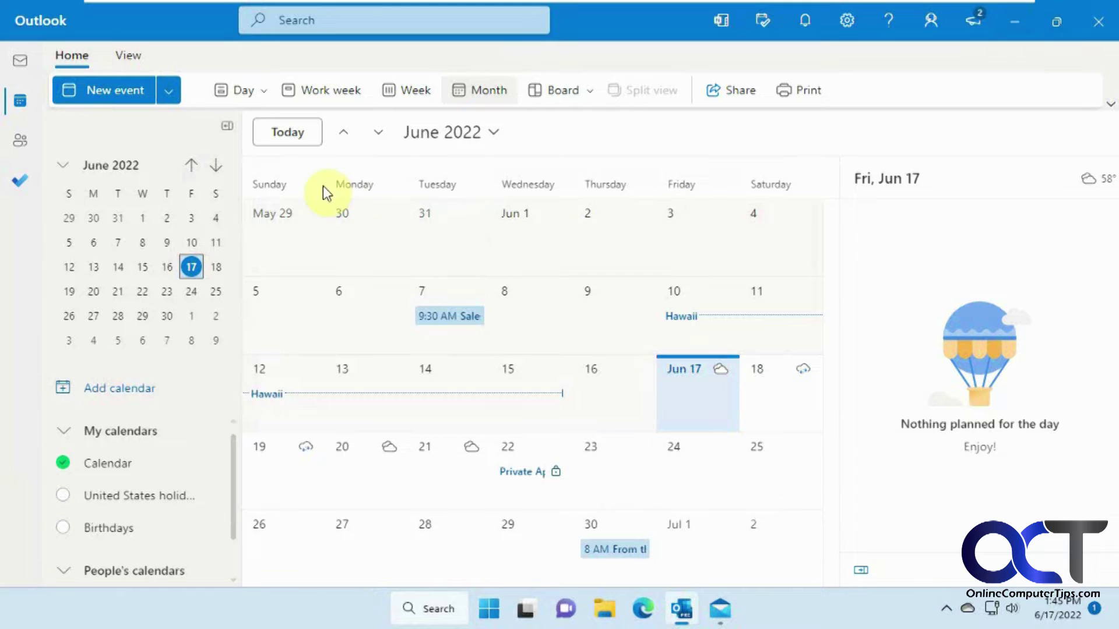
Step: Return to the Inbox, check the View tab, and preview the New mail item choices from Home
{"action": "left_click", "coordinate": [24, 66]}
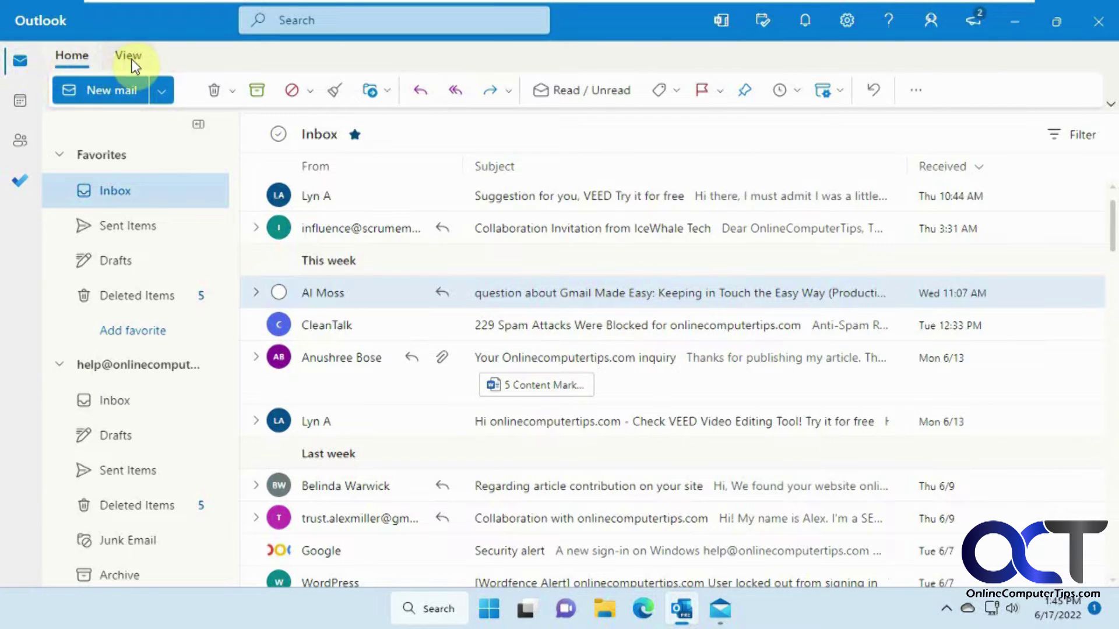
{"action": "left_click", "coordinate": [121, 60]}
{"action": "left_click", "coordinate": [81, 55]}
{"action": "left_click", "coordinate": [161, 93]}
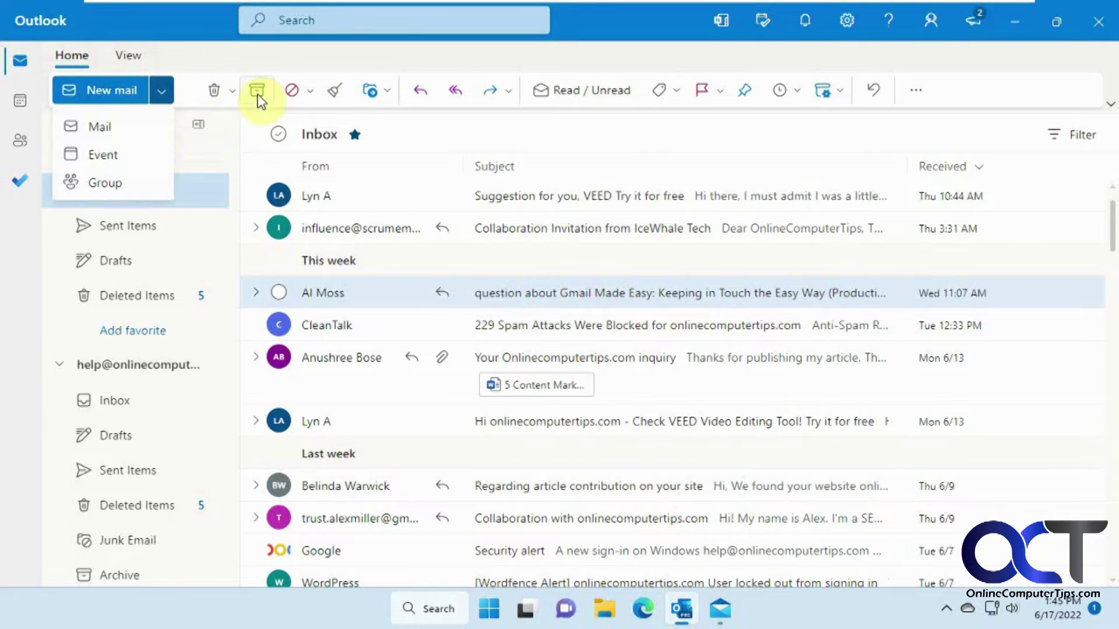
{"action": "left_click", "coordinate": [312, 67]}
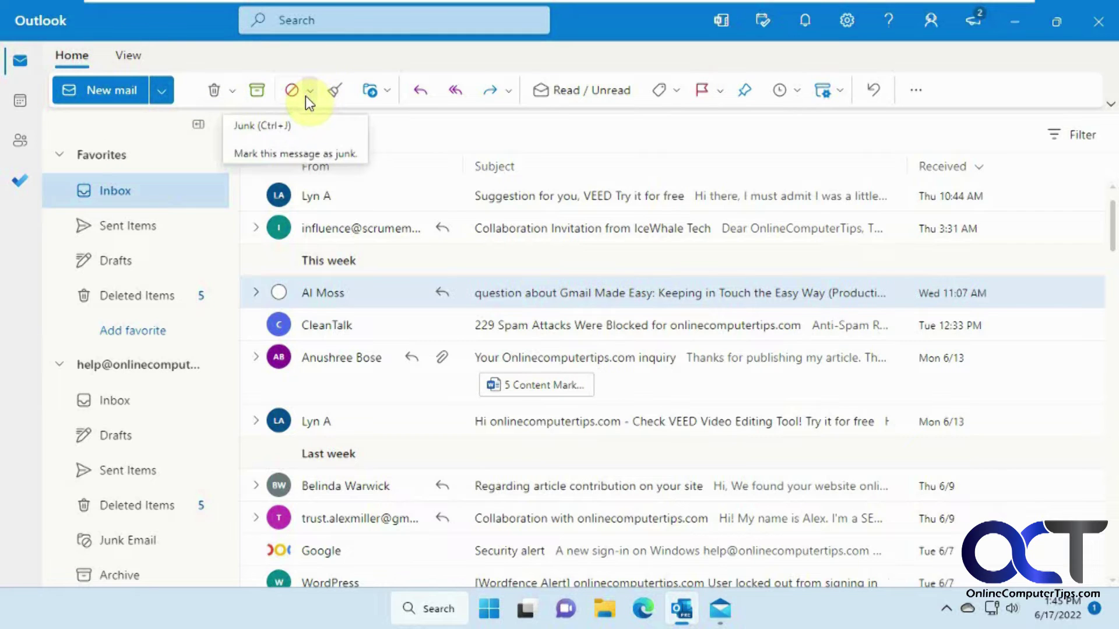
Step: Look through the Junk marking options, Assign policy retention labels, and the extra commands menu with Rules
{"action": "left_click", "coordinate": [310, 92]}
{"action": "left_click", "coordinate": [309, 93]}
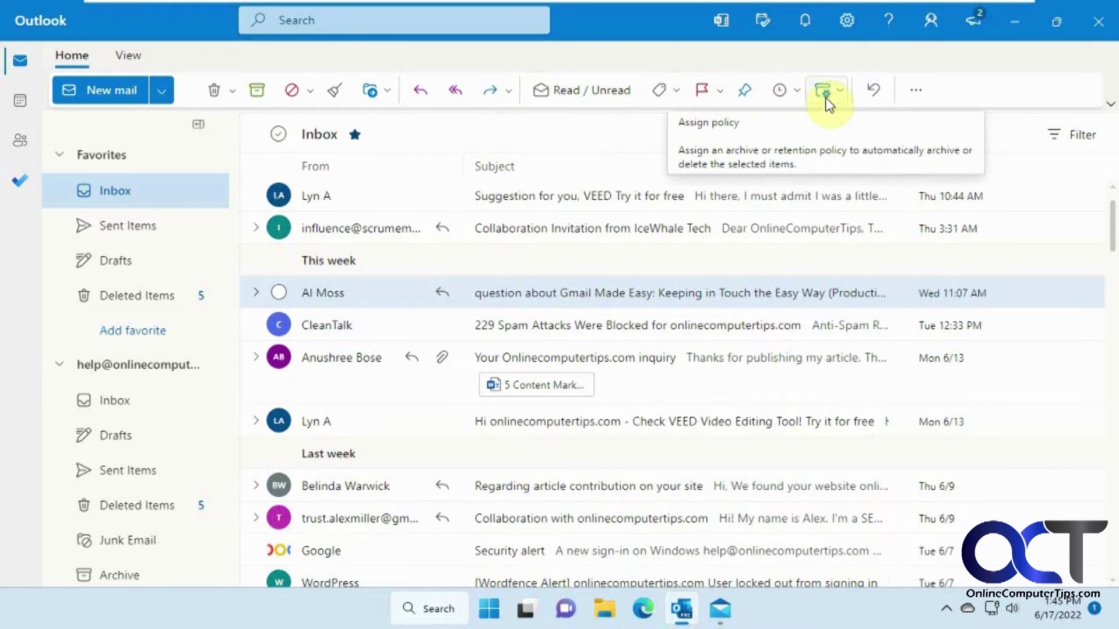
{"action": "left_click", "coordinate": [840, 90]}
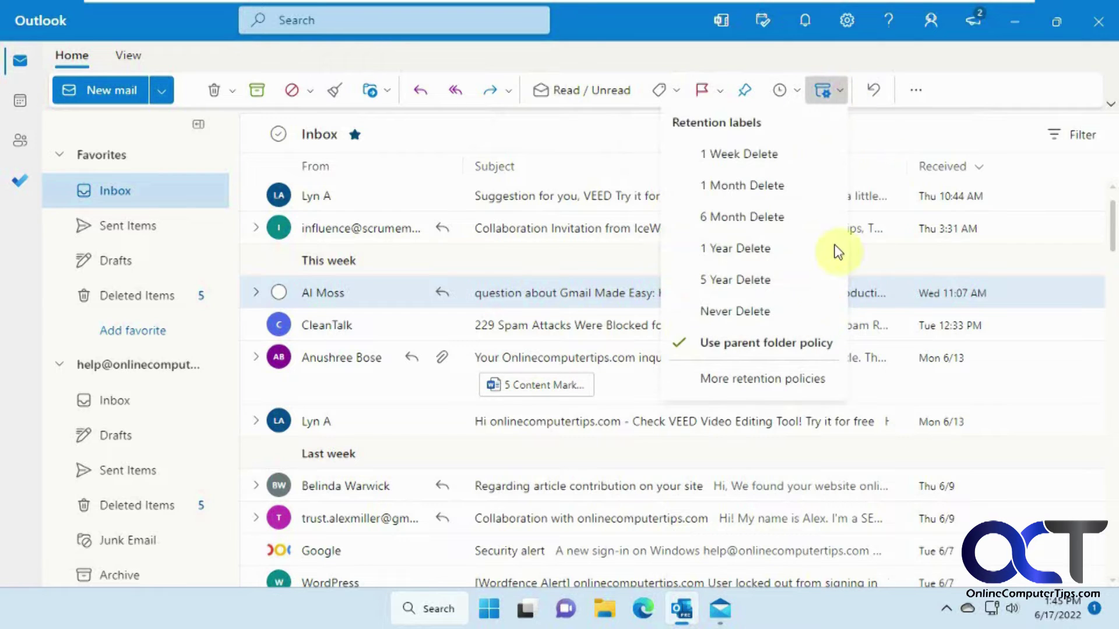
{"action": "left_click", "coordinate": [962, 69]}
{"action": "left_click", "coordinate": [920, 91]}
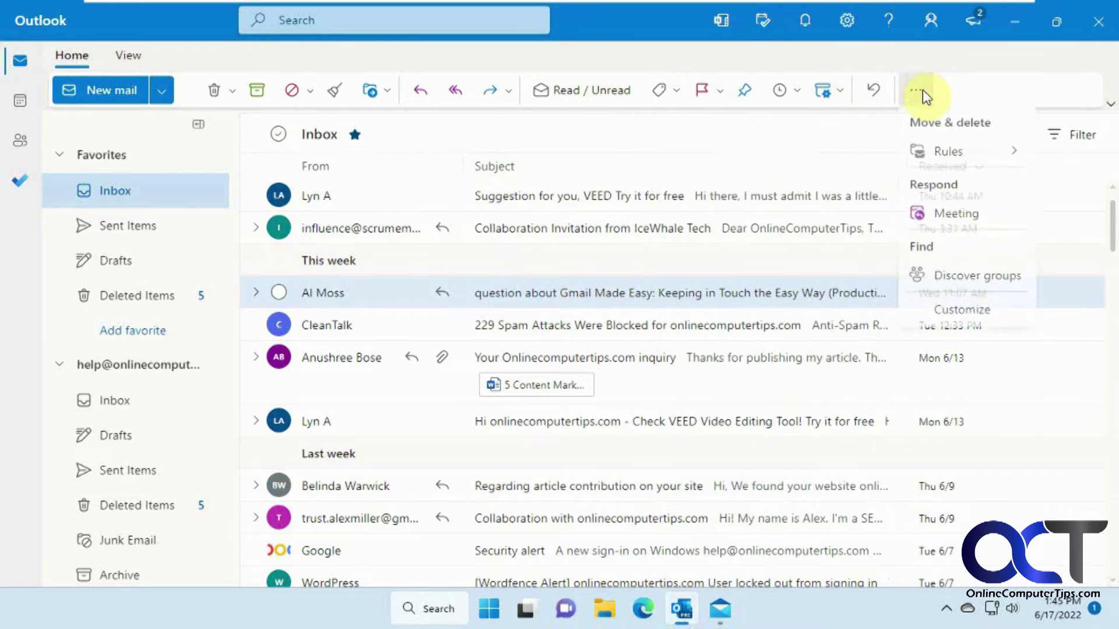
{"action": "mouse_move", "coordinate": [928, 157]}
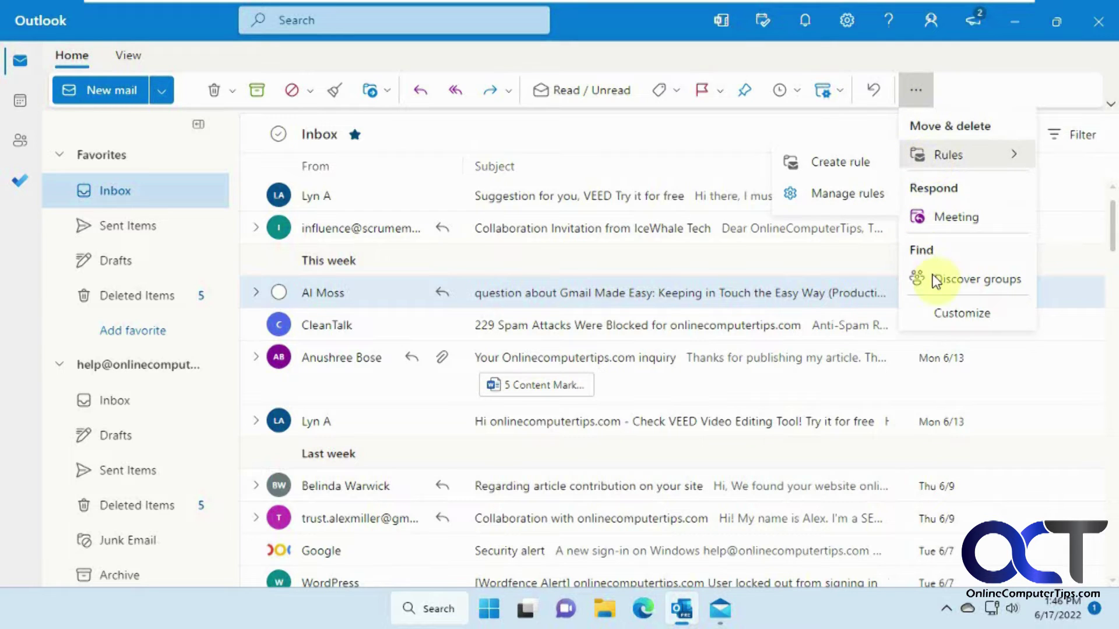
{"action": "left_click", "coordinate": [1013, 55]}
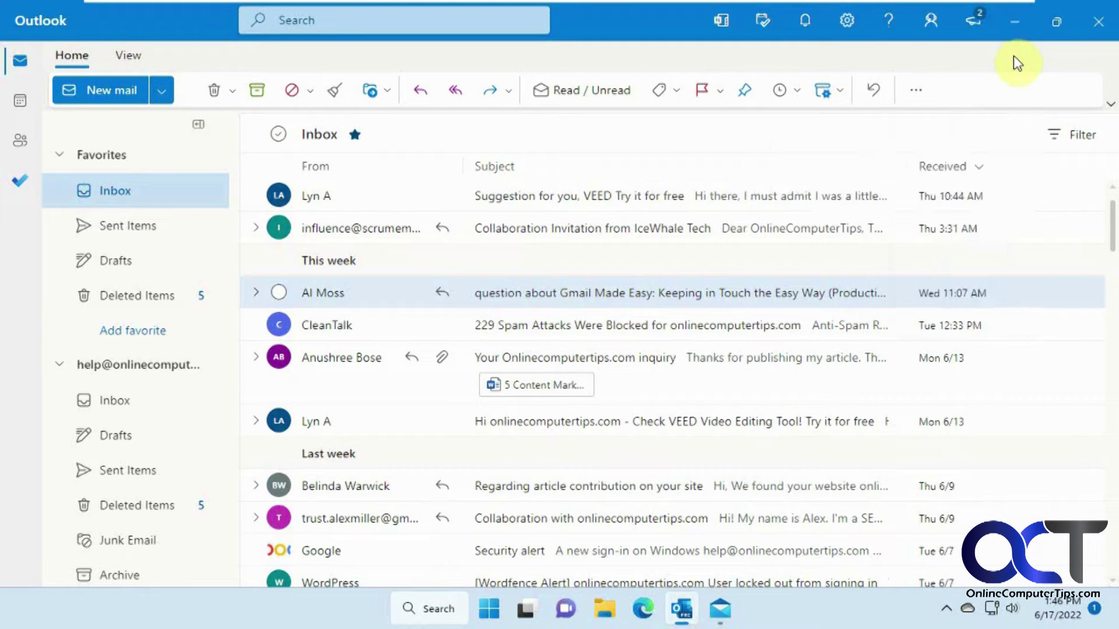
Step: Open the mail layout settings from the View tab and close them again
{"action": "left_click", "coordinate": [132, 57]}
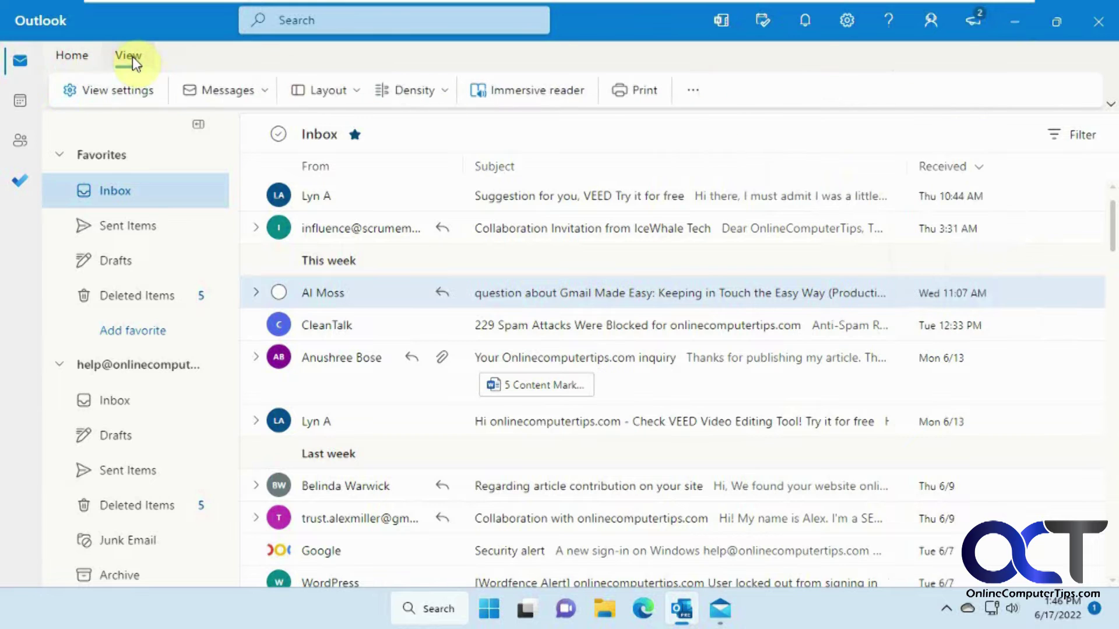
{"action": "left_click", "coordinate": [127, 90]}
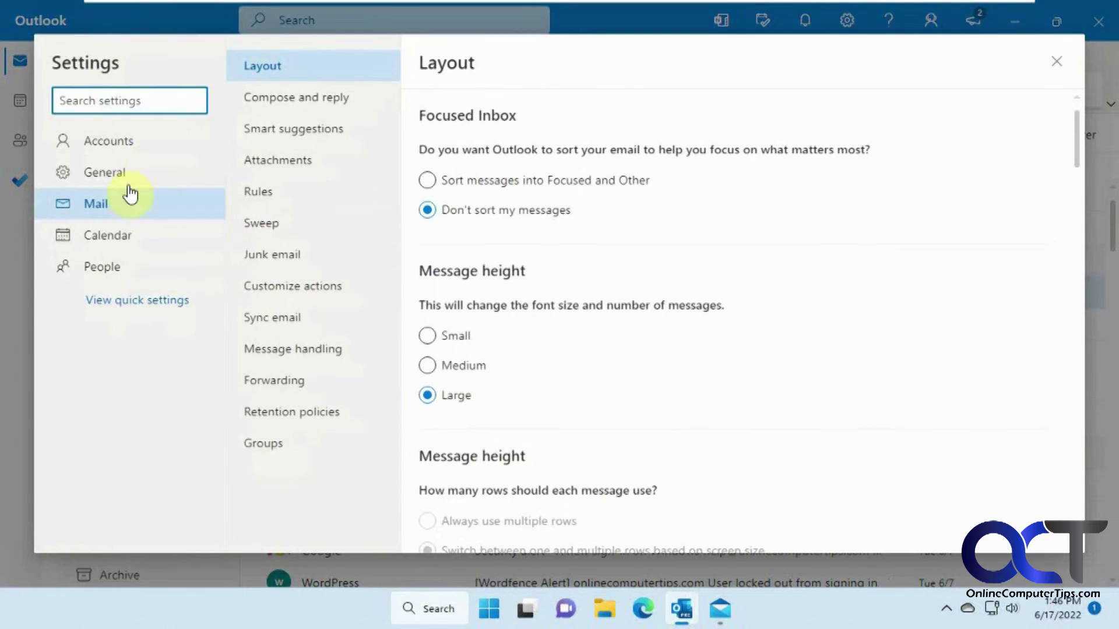
{"action": "left_click", "coordinate": [1055, 66]}
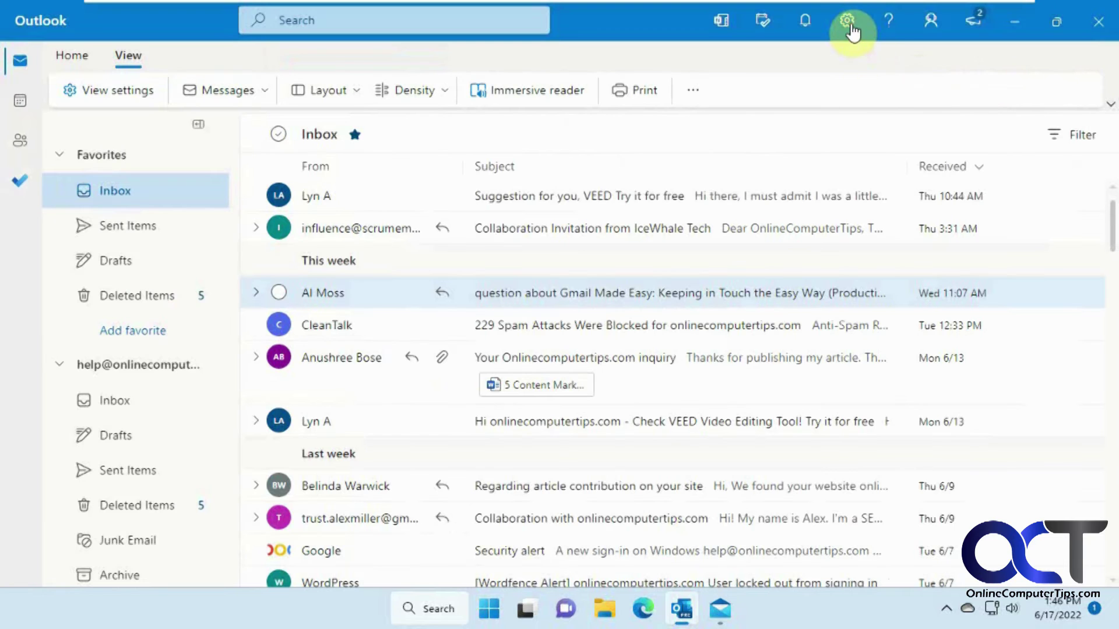
Step: Open View all Outlook settings from the quick settings panel, then close that window
{"action": "left_click", "coordinate": [848, 23]}
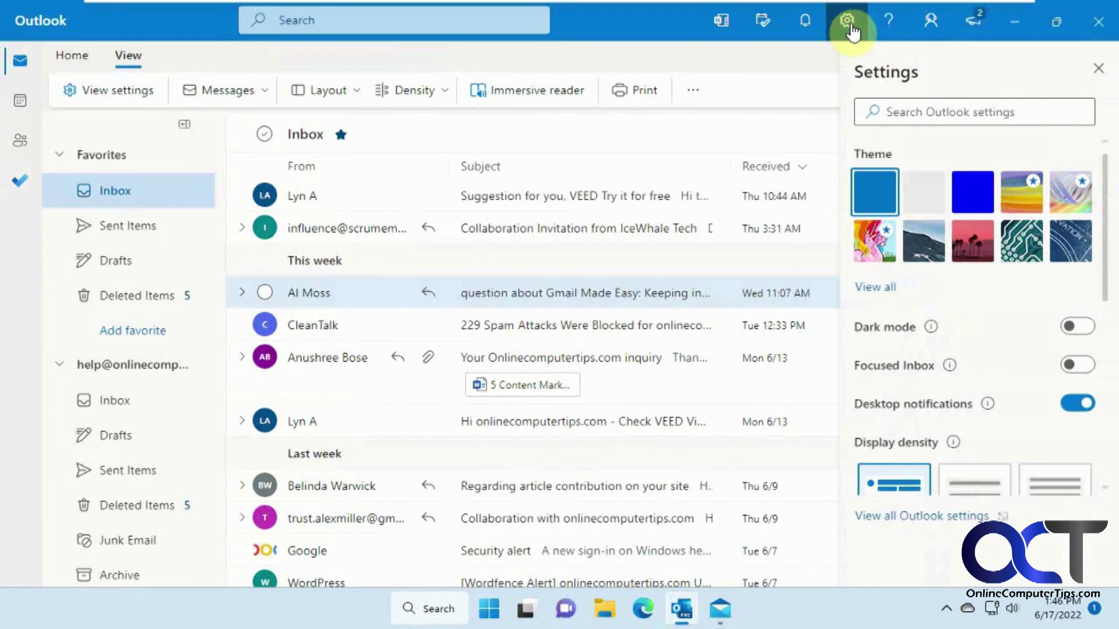
{"action": "left_click", "coordinate": [931, 518]}
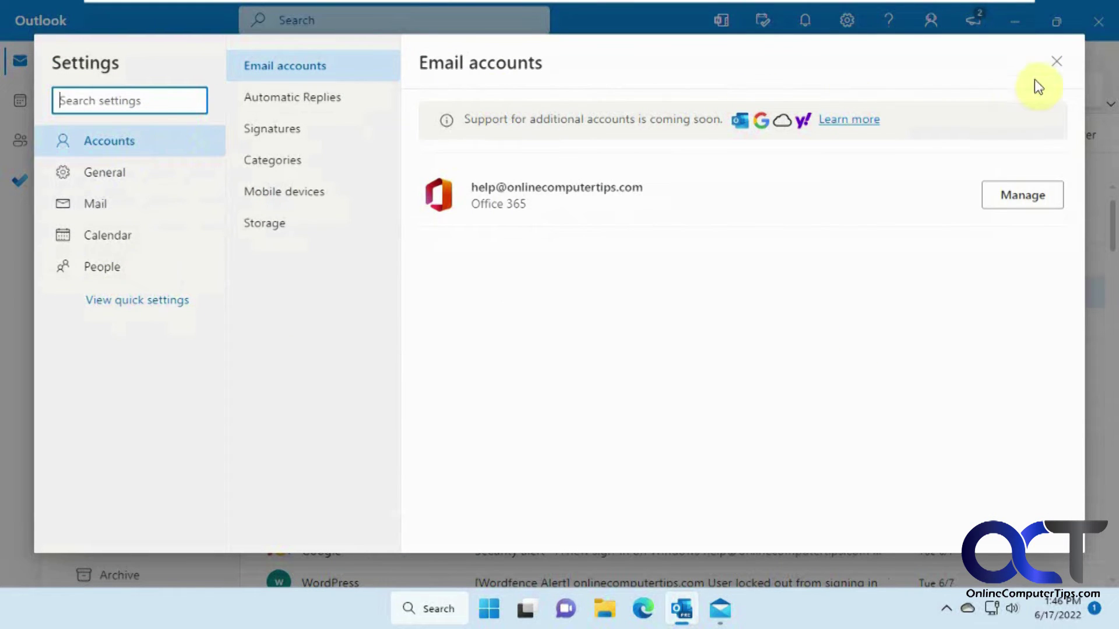
{"action": "left_click", "coordinate": [1056, 61]}
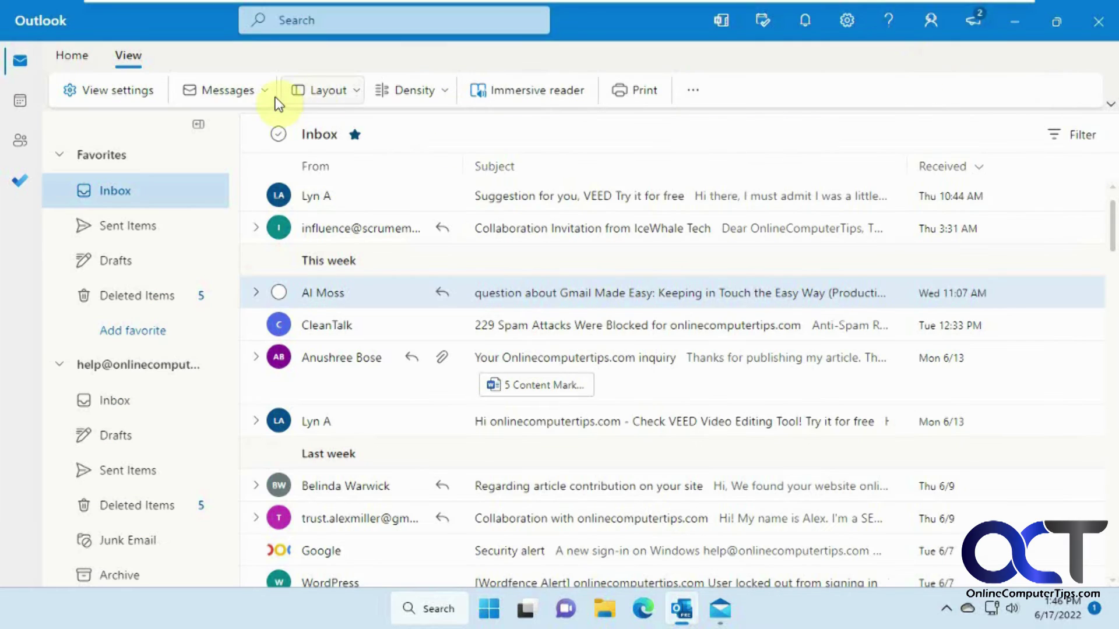
{"action": "left_click", "coordinate": [260, 90]}
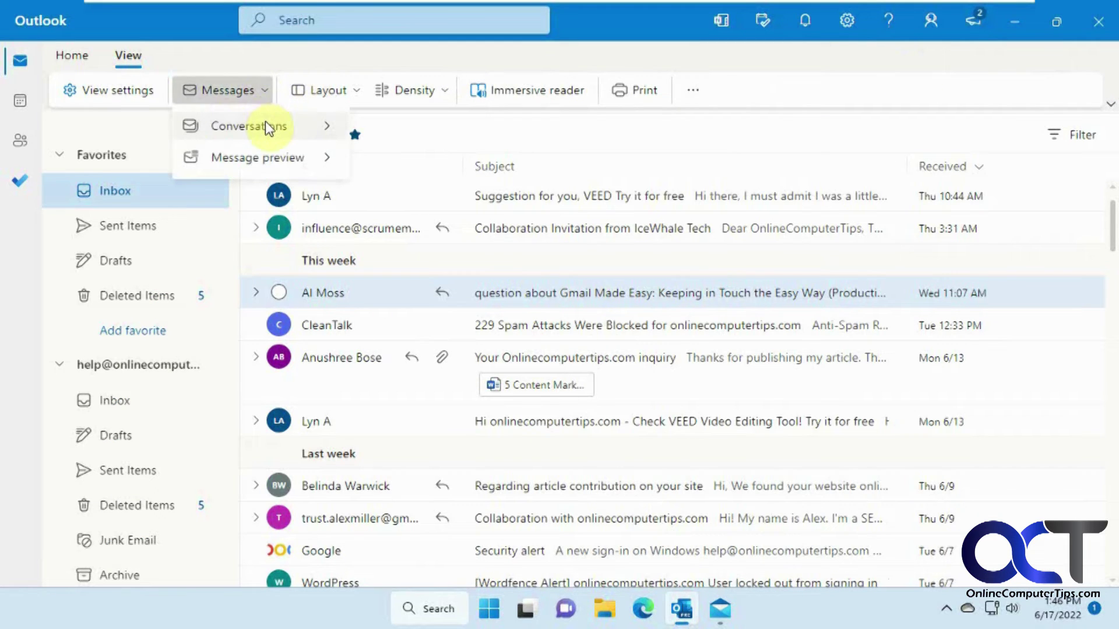
{"action": "mouse_move", "coordinate": [279, 156]}
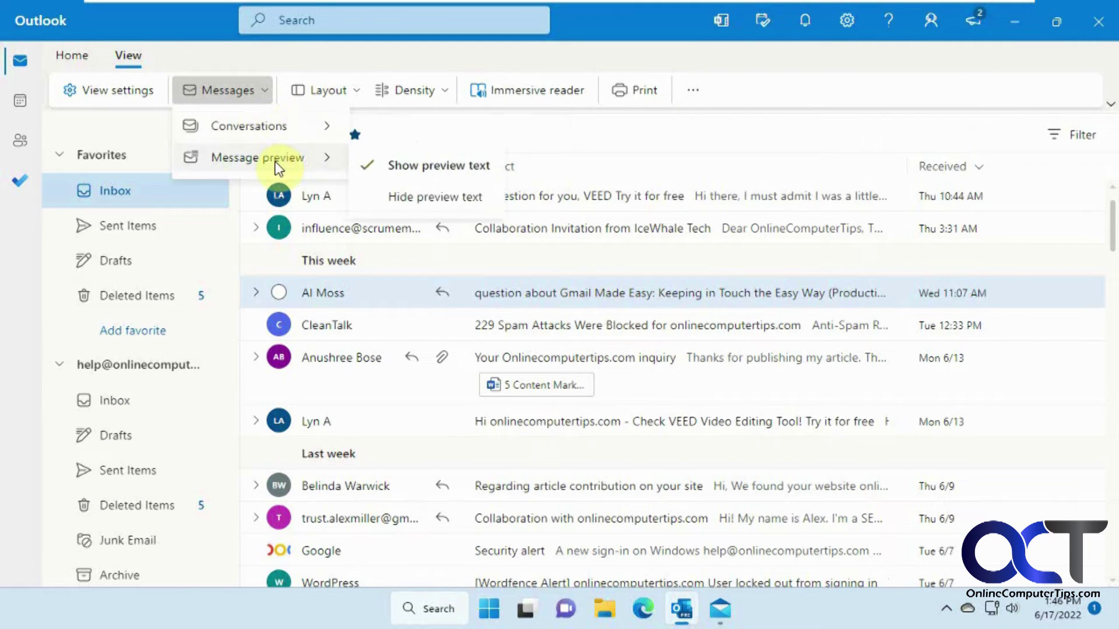
{"action": "left_click", "coordinate": [355, 90]}
{"action": "left_click", "coordinate": [356, 89]}
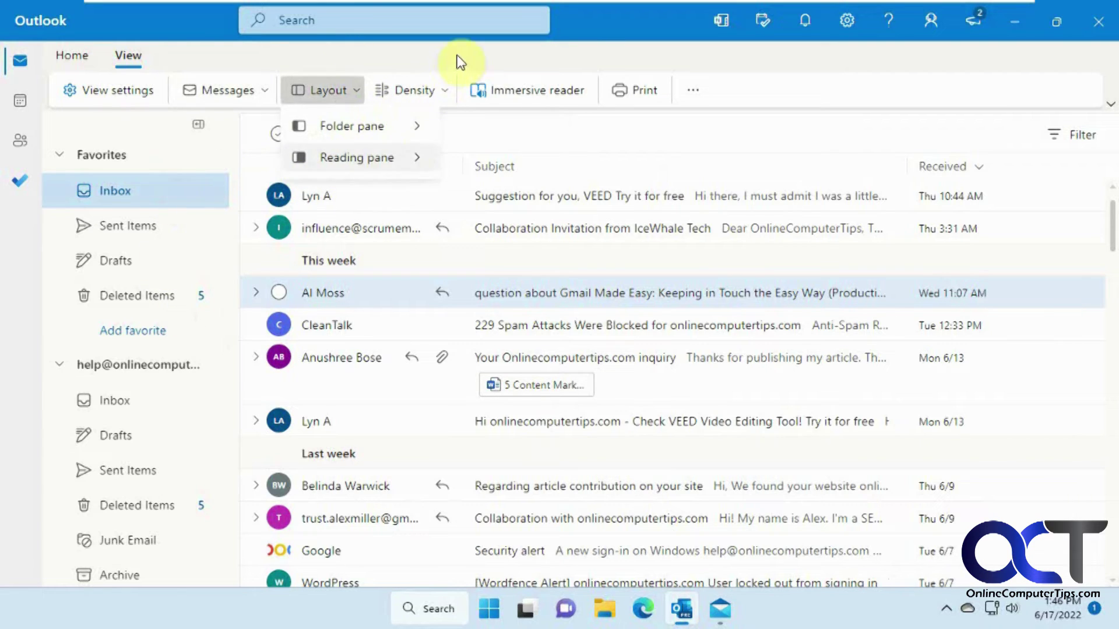
{"action": "left_click", "coordinate": [443, 91]}
{"action": "left_click", "coordinate": [443, 92]}
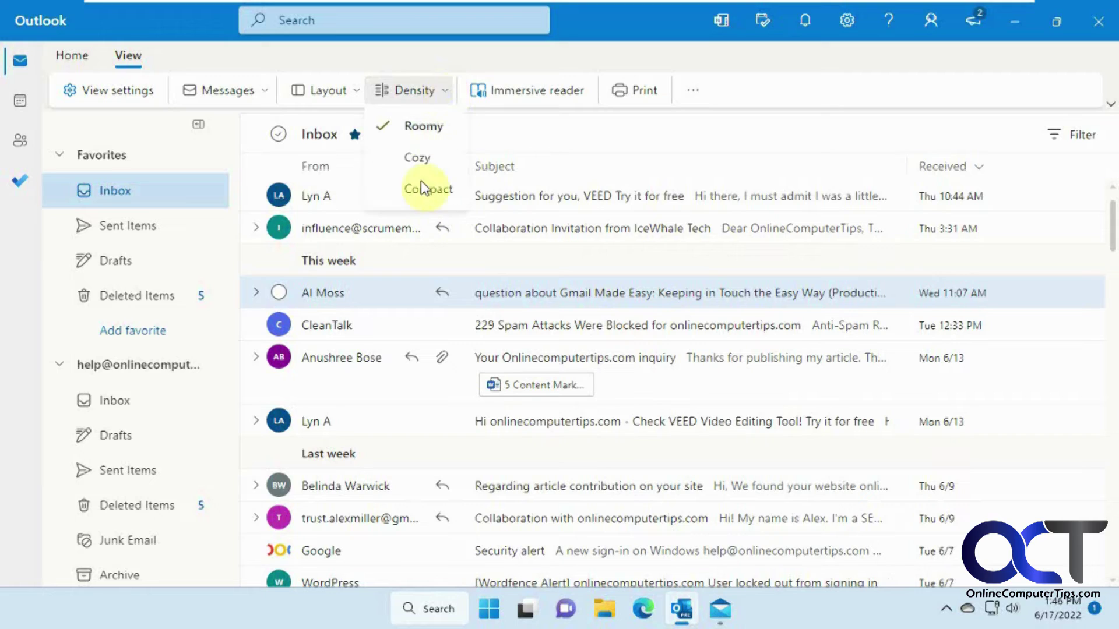
{"action": "left_click", "coordinate": [523, 54]}
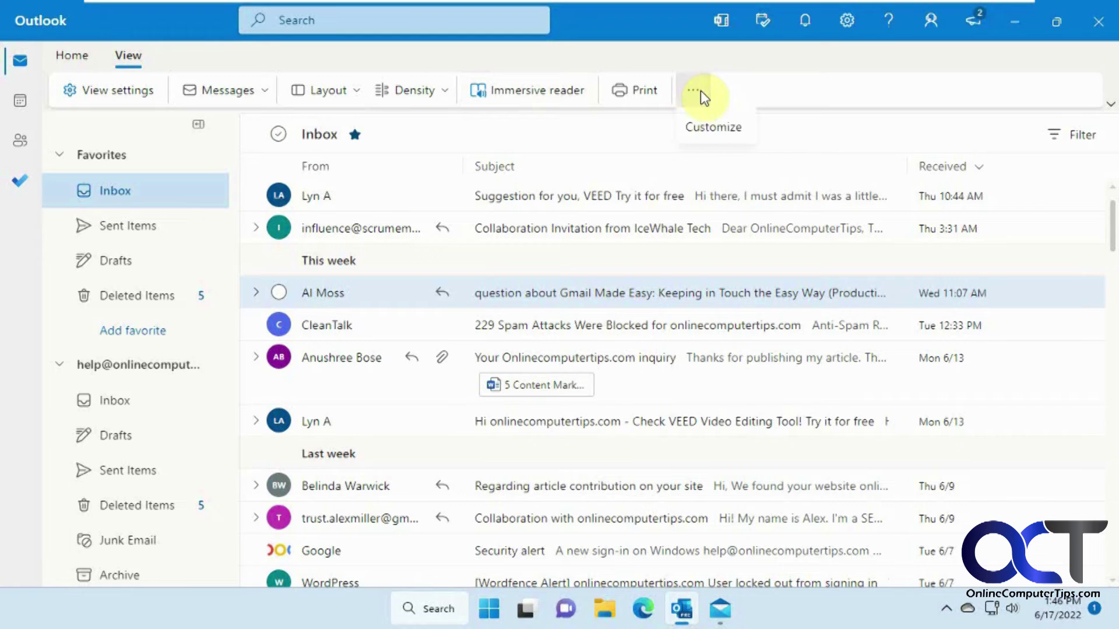
{"action": "left_click", "coordinate": [710, 133]}
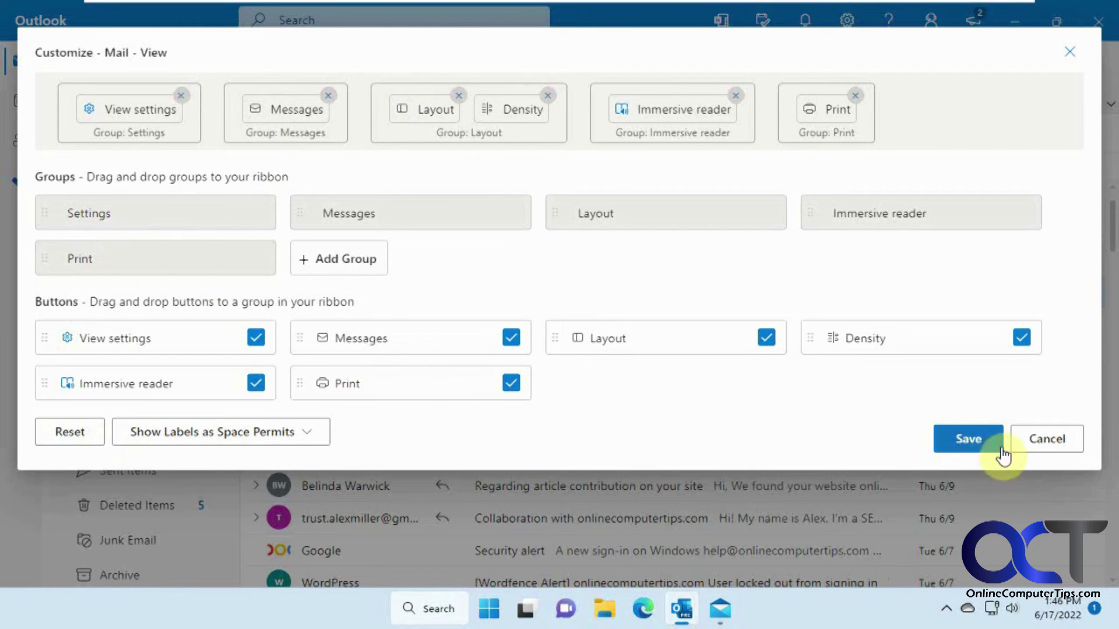
{"action": "left_click", "coordinate": [1048, 441]}
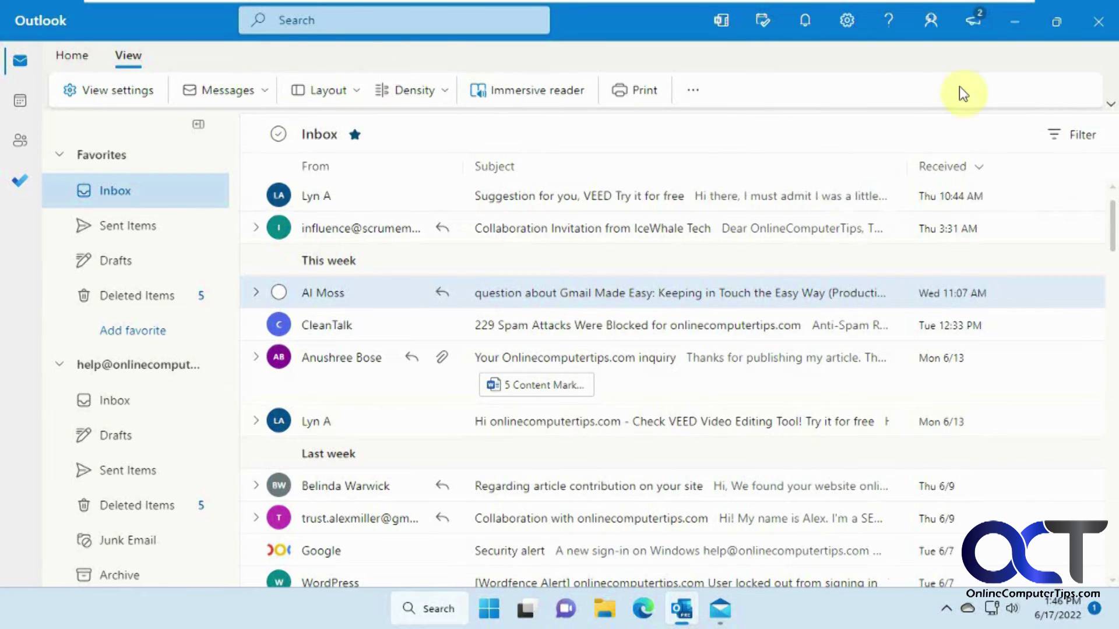
Step: Switch the ribbon layout to Classic ribbon and show the Home tab commands
{"action": "left_click", "coordinate": [1111, 105]}
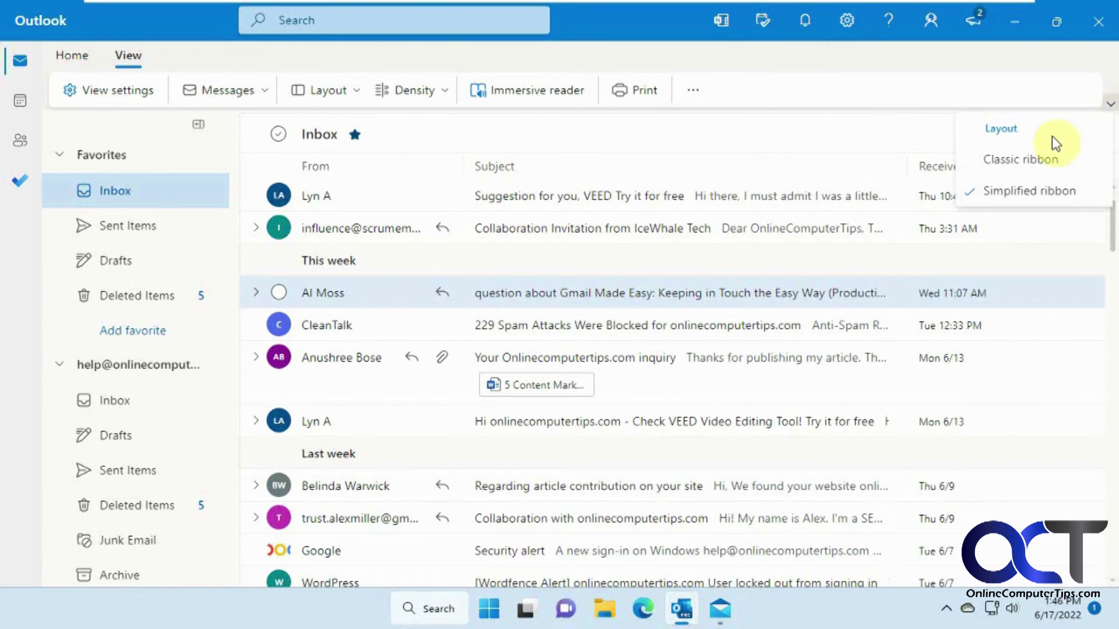
{"action": "left_click", "coordinate": [1027, 160]}
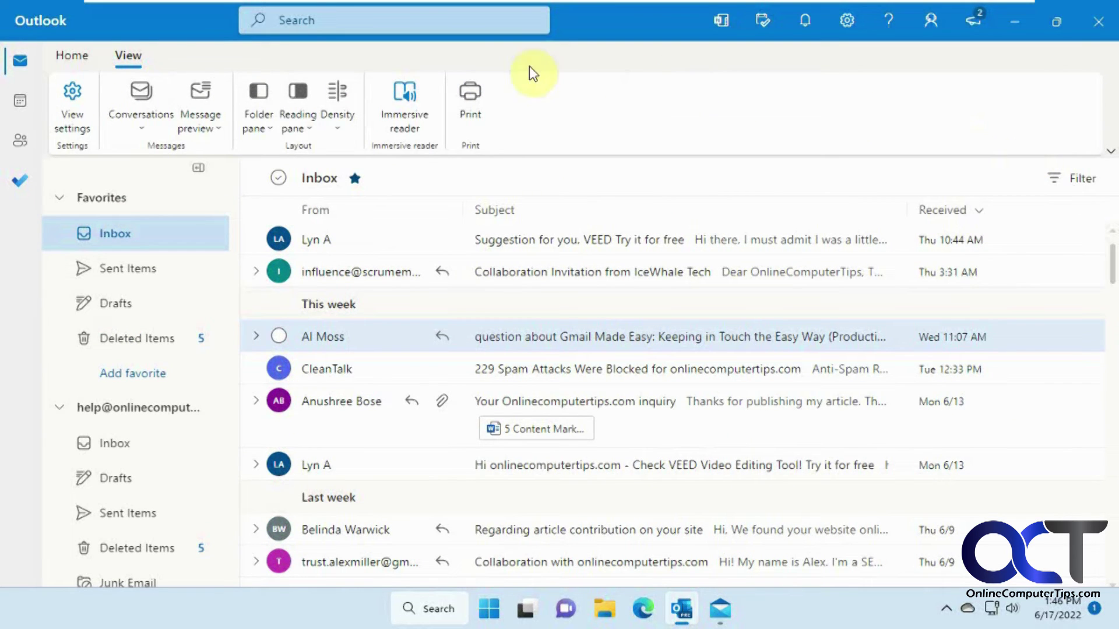
{"action": "left_click", "coordinate": [83, 54]}
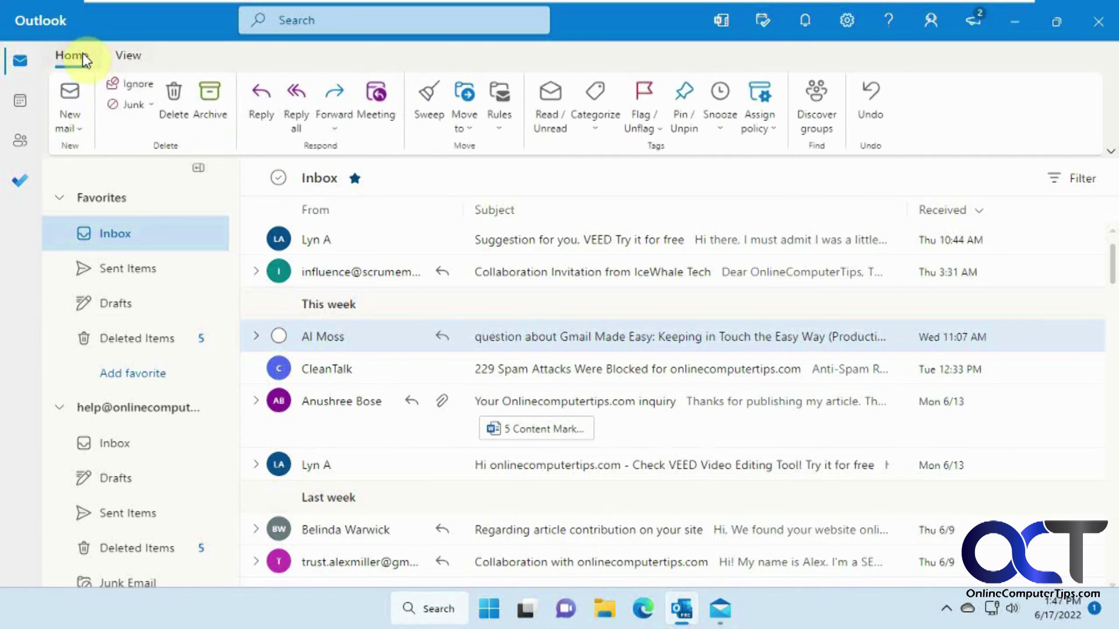